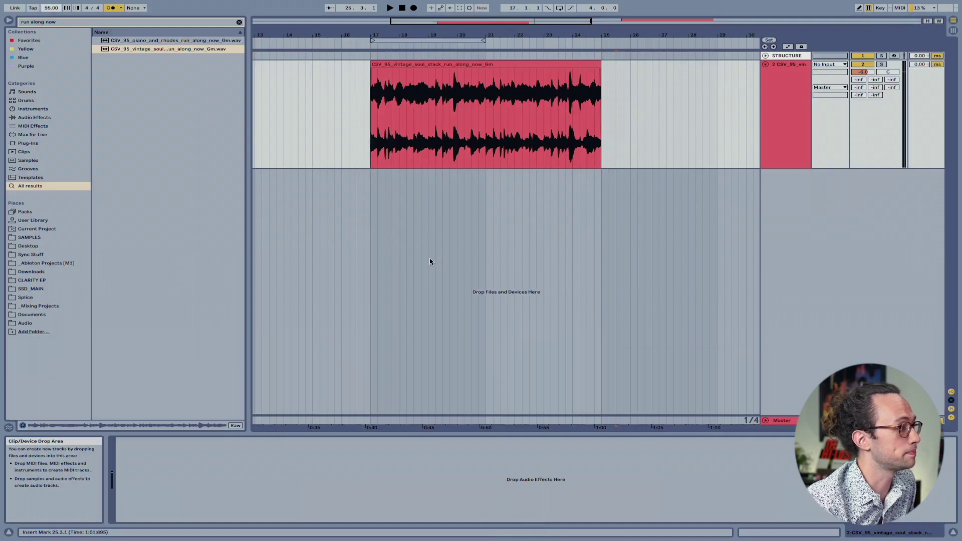
Split the vintage soul stack clip into half-bar pieces and load them onto the pads of a new Drum Rack
key(super+e)
double_click(582, 211)
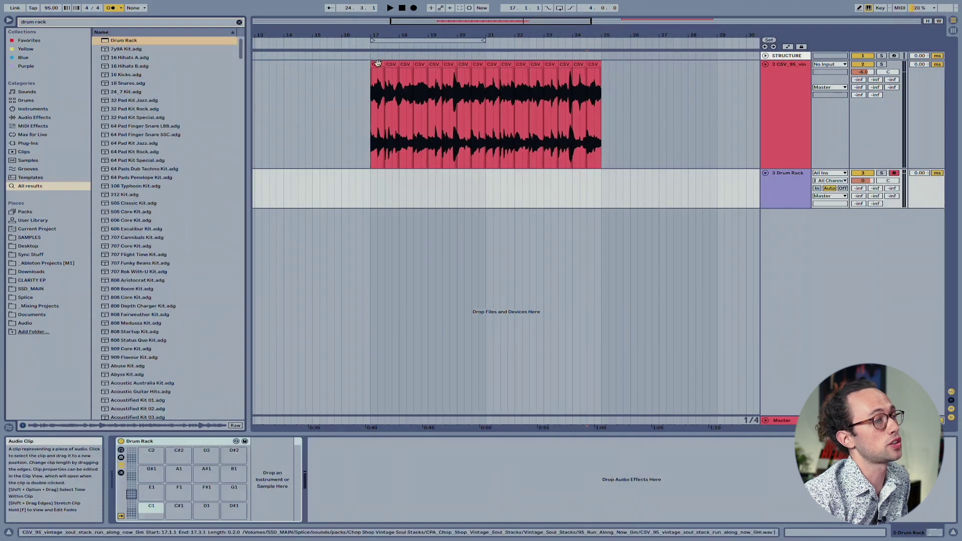
click(161, 509)
click(229, 490)
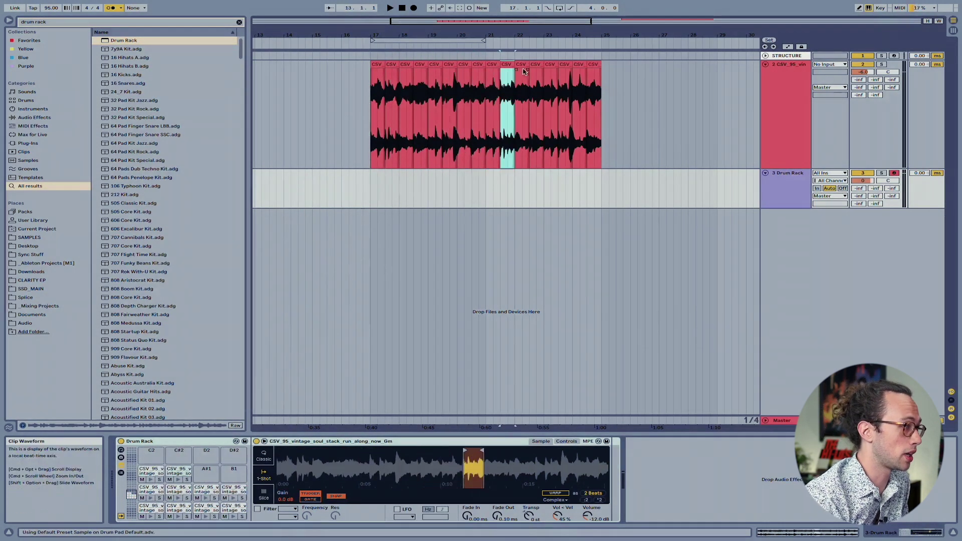
drag(519, 94, 321, 339)
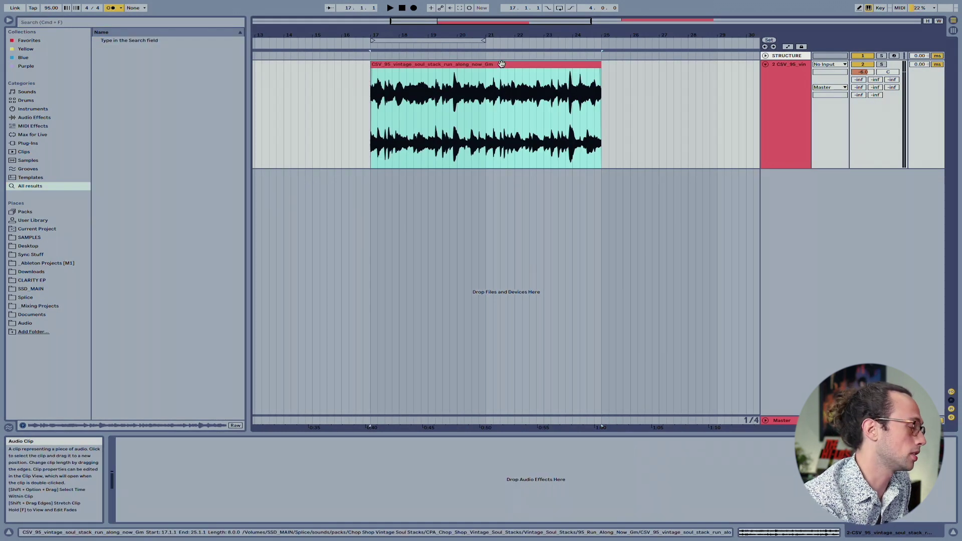
Slice the vintage soul stack clip to a new MIDI track with one slice per 1/4 note and the Built-in preset
double_click(502, 64)
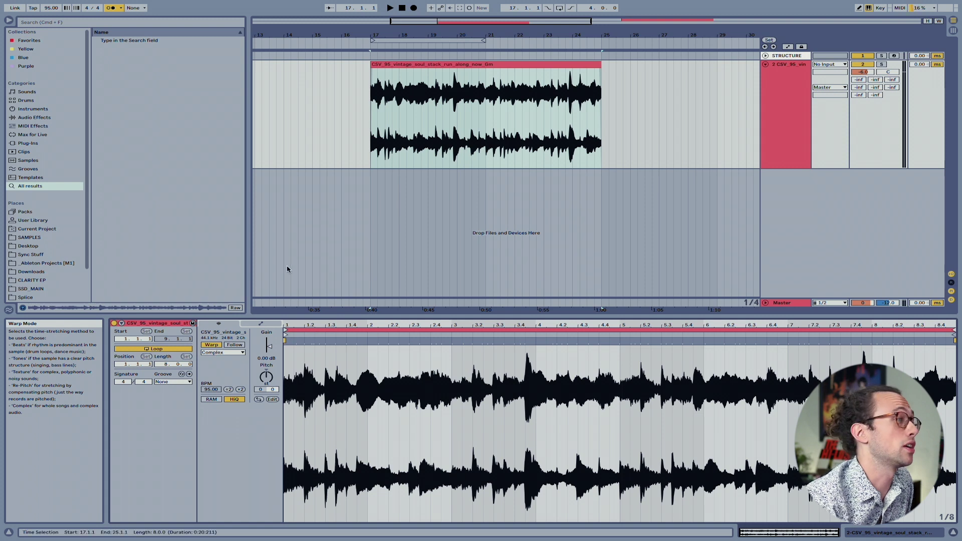
right_click(502, 68)
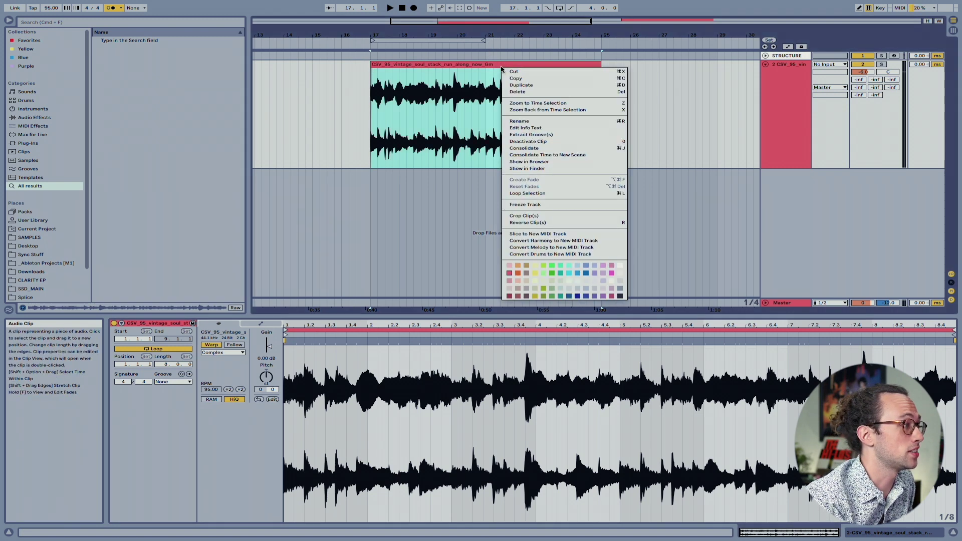
click(523, 234)
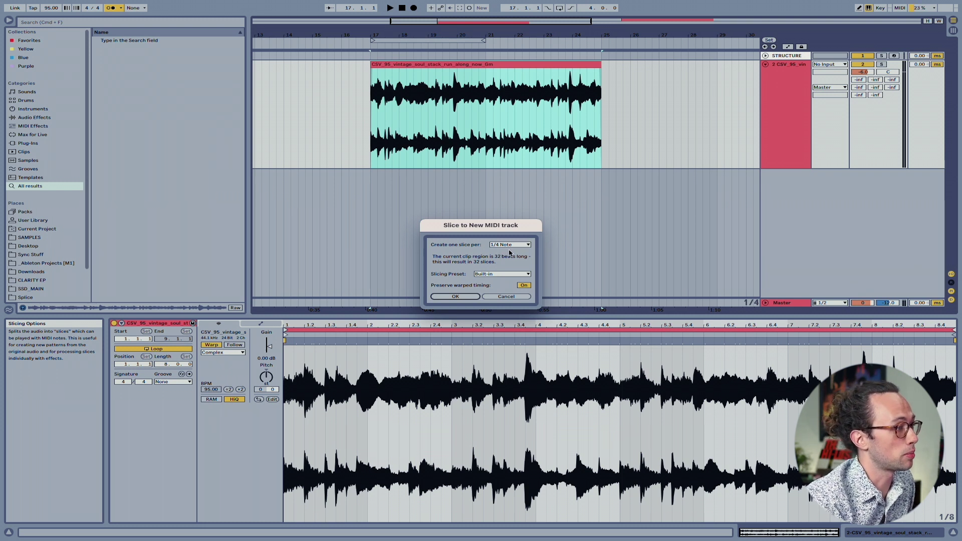
click(510, 246)
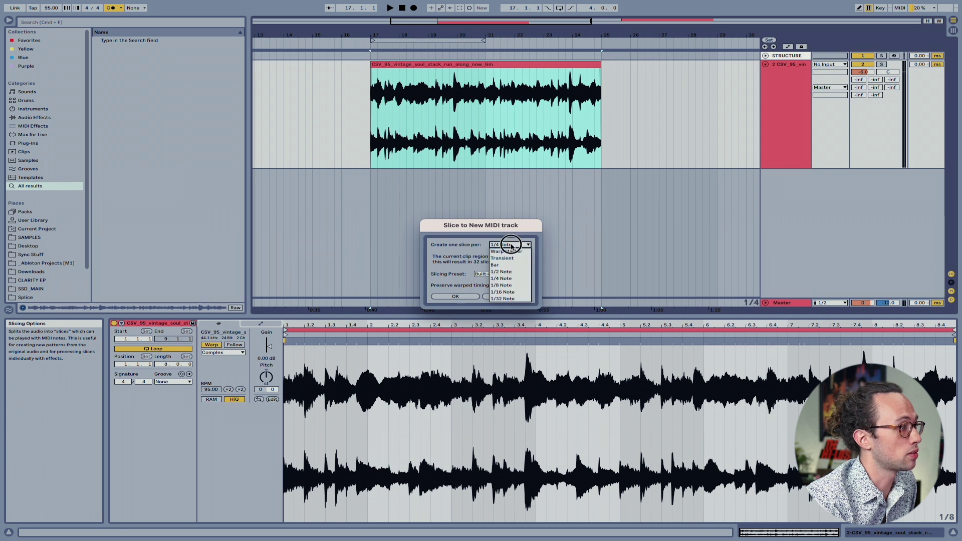
click(515, 280)
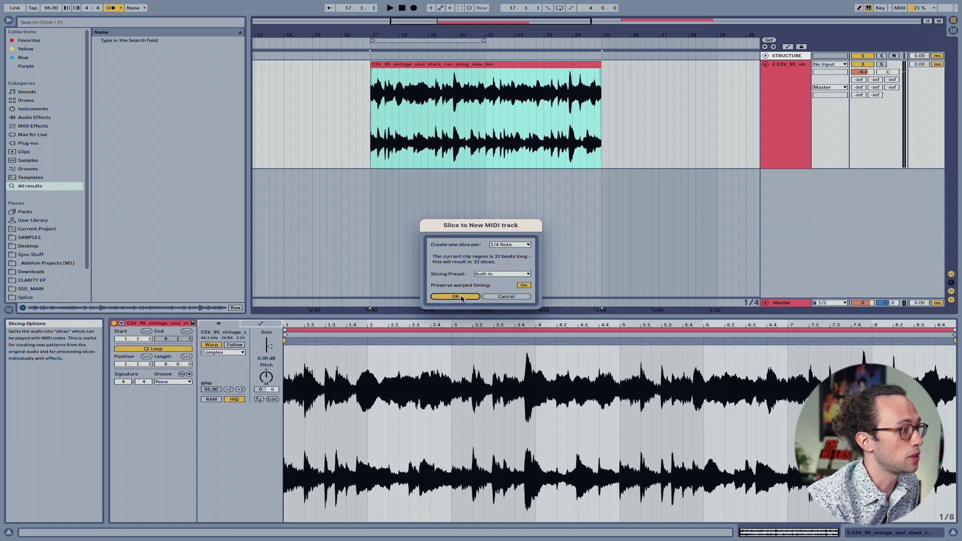
click(461, 296)
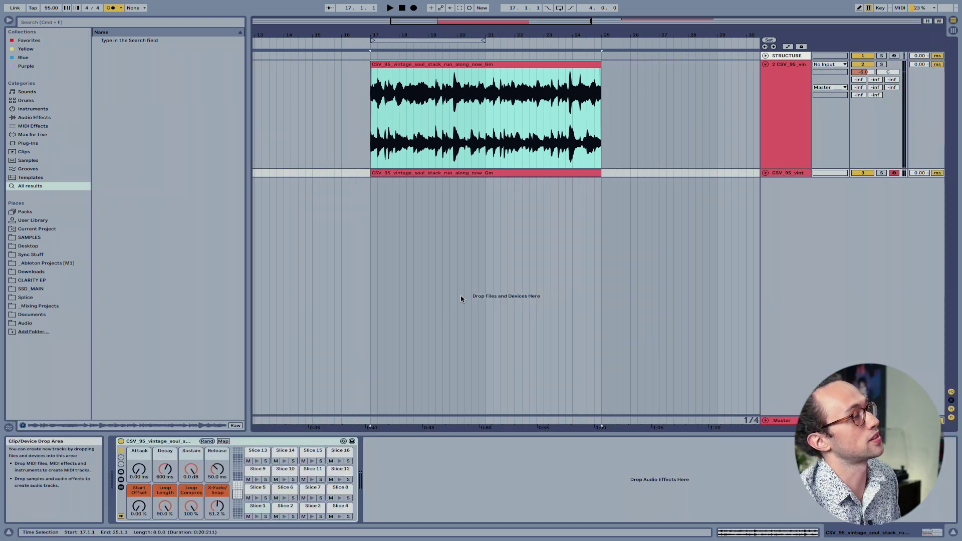
Unfold the new sliced MIDI track and deactivate the original audio clip above it
click(765, 173)
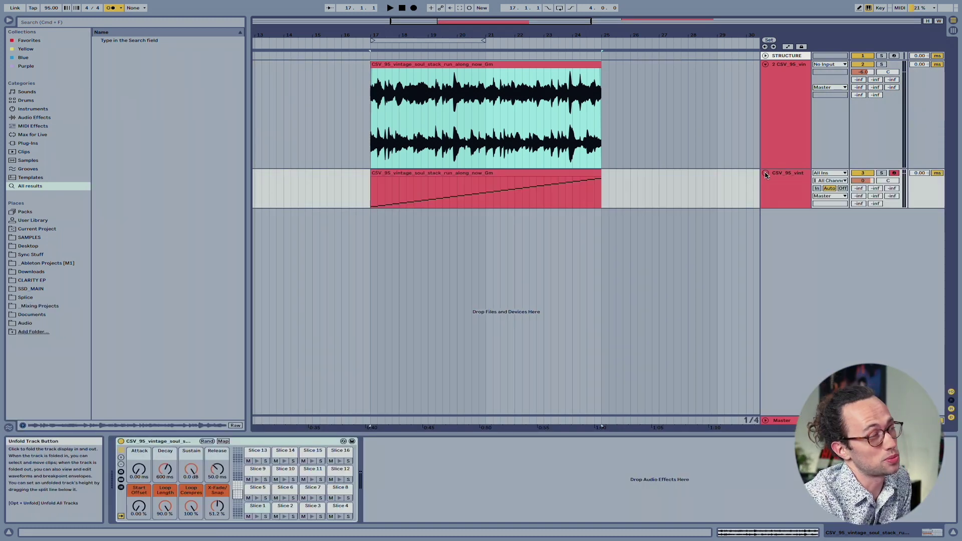
click(593, 66)
key(0)
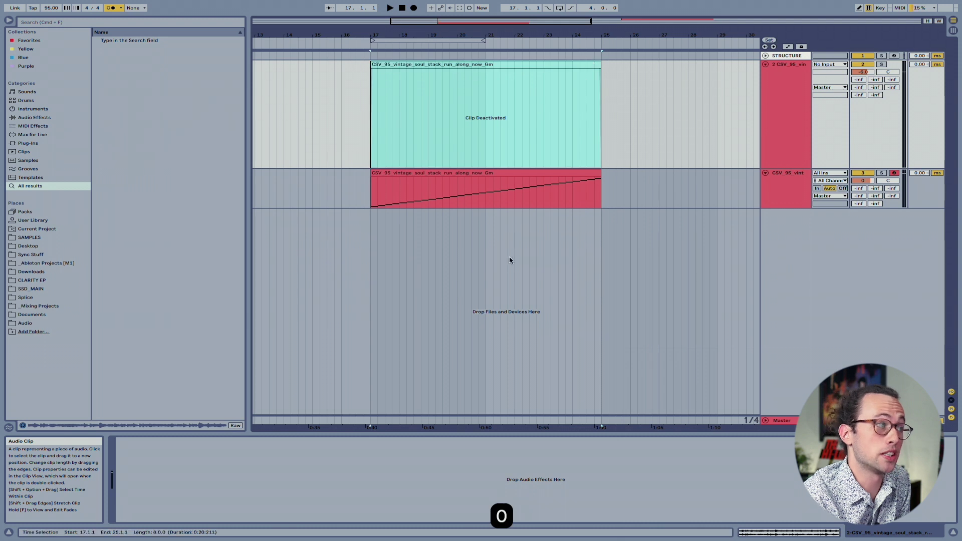
Show the devices inside the sliced track's rack and set its Attack macro to 100 ms
click(471, 286)
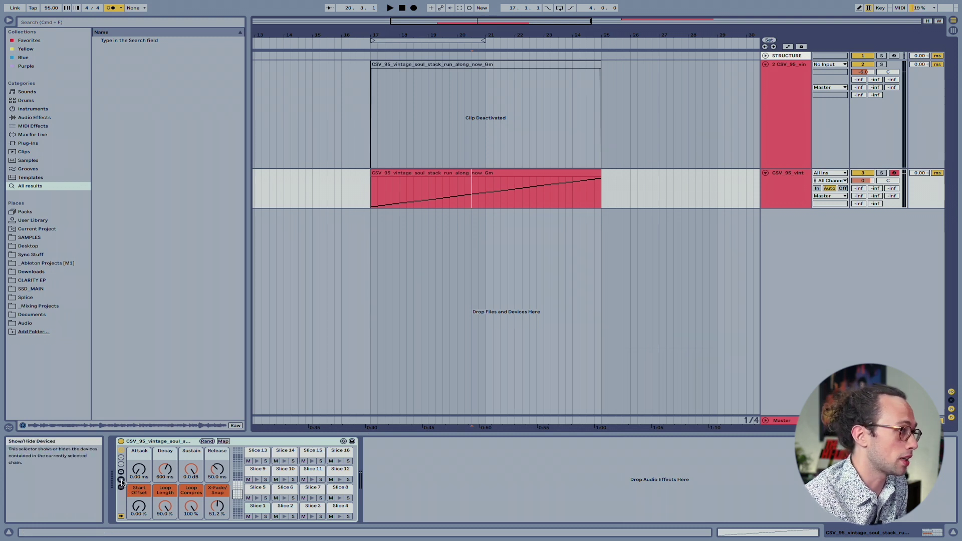
click(121, 481)
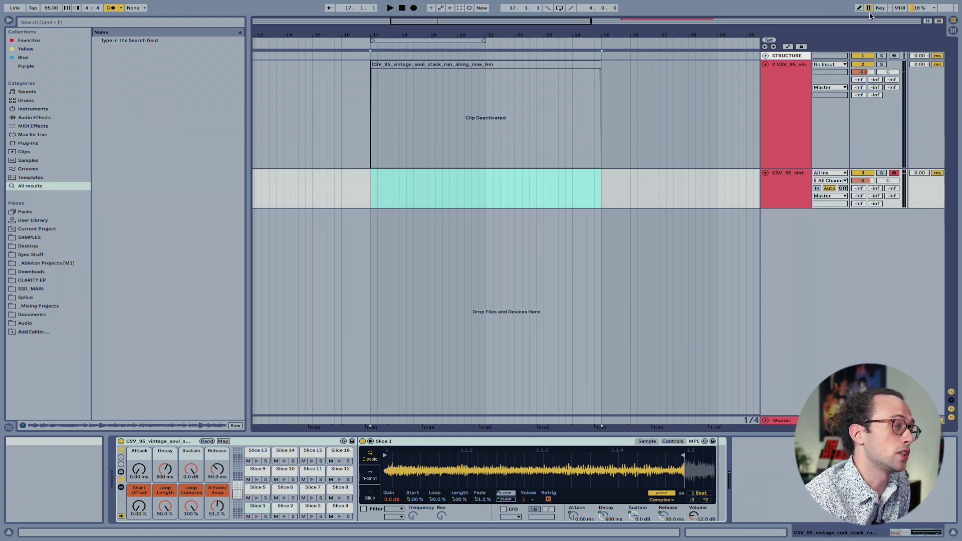
click(368, 189)
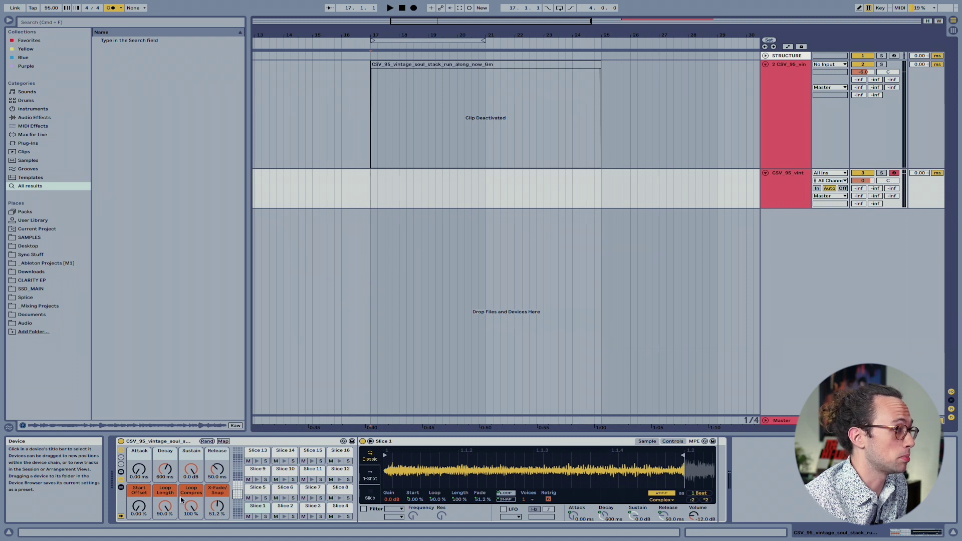
drag(139, 470, 139, 464)
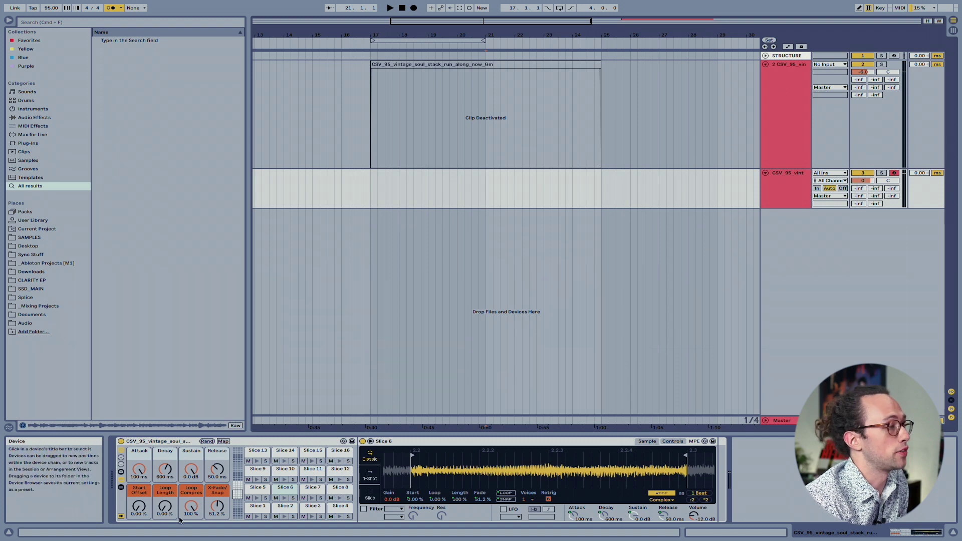
Examine the slice rack's macro mappings for the individual slices
click(223, 443)
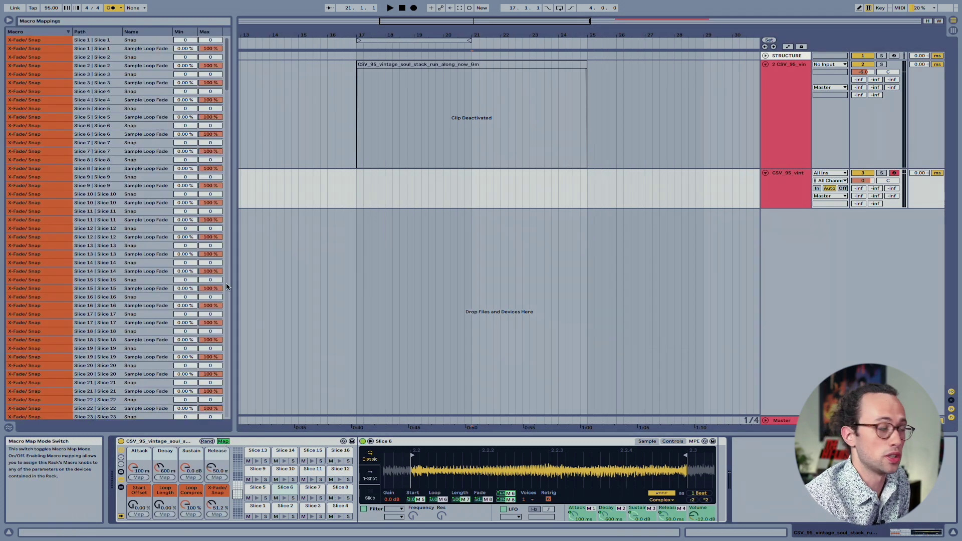
drag(230, 61, 227, 209)
key(Escape)
Set the arrangement grid to 1/2, loop the sliced track from bar 17 to bar 25 and play it back
key(super+2)
drag(369, 186, 601, 188)
key(super+l)
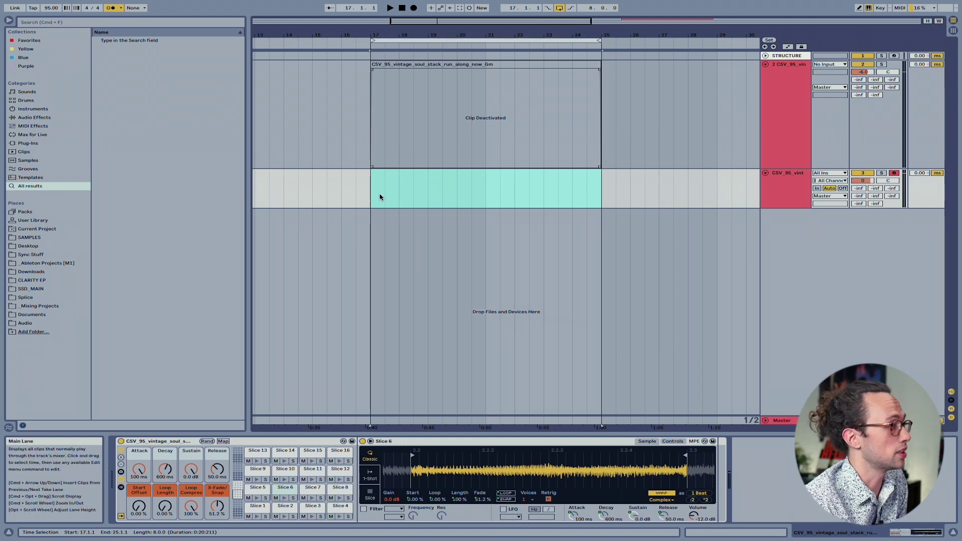
key(space)
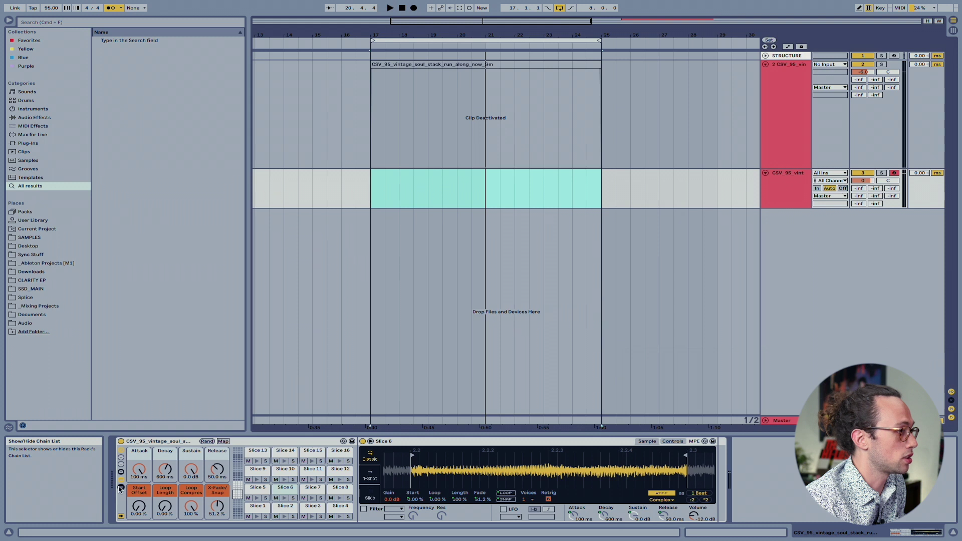
Show the rack's chain list with its input/output settings and assign all 32 slice chains to choke group 1
click(121, 488)
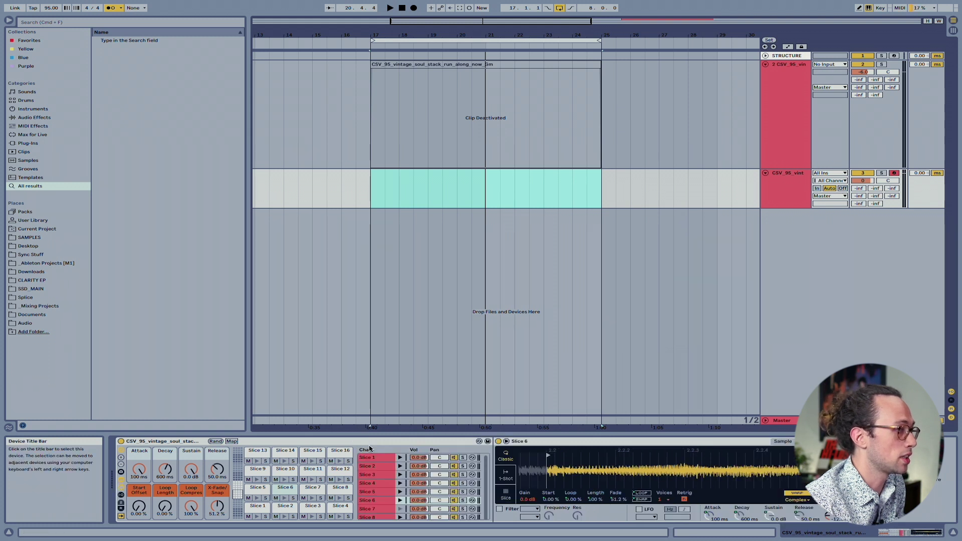
click(123, 501)
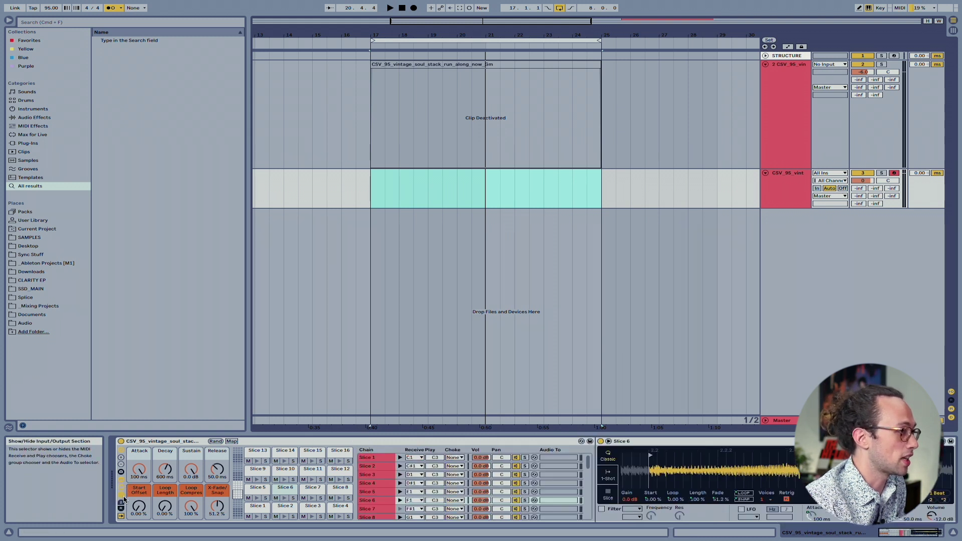
click(383, 460)
scroll(382, 460, down, 8)
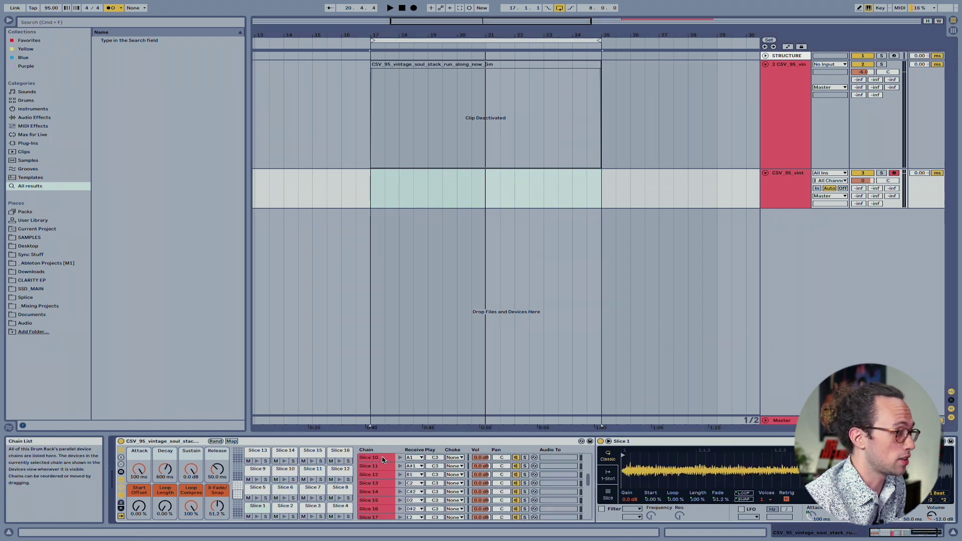
shift+click(376, 509)
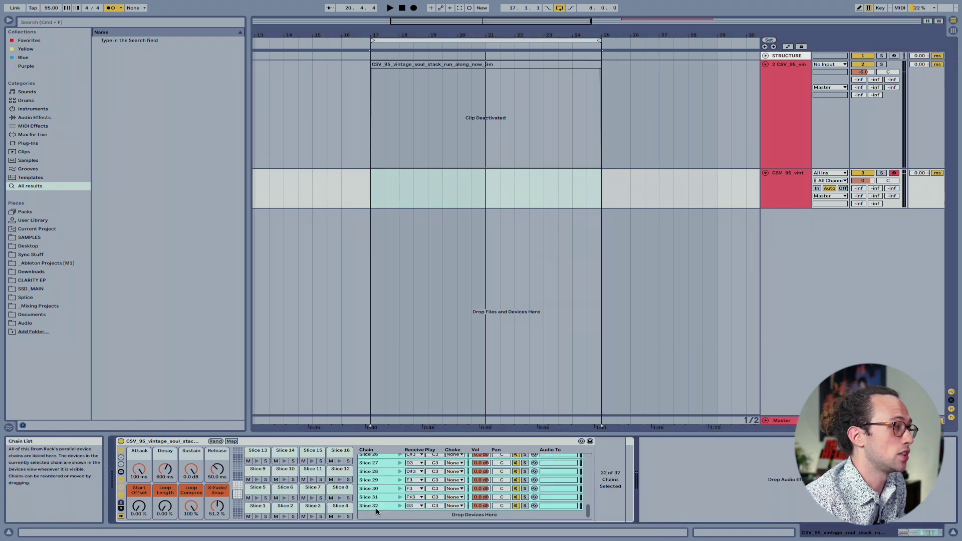
click(455, 473)
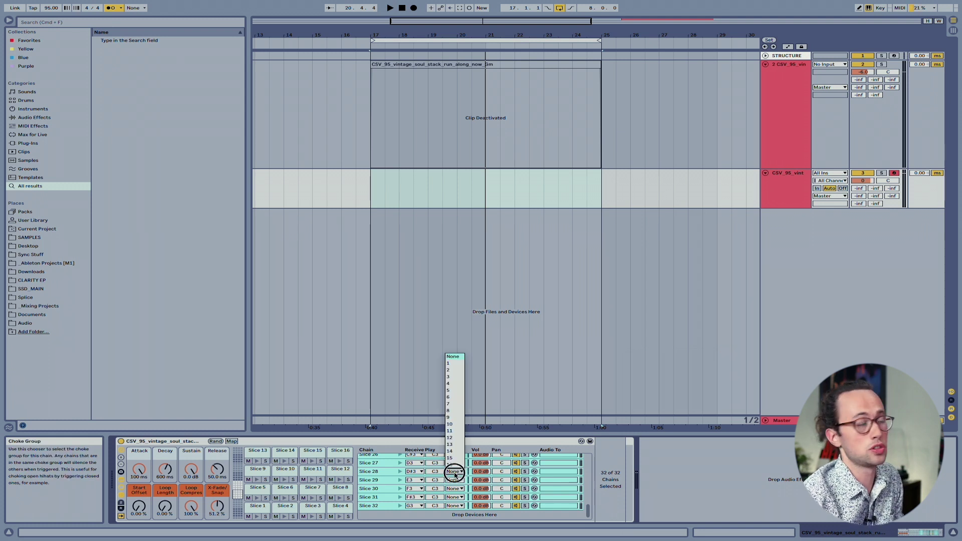
click(460, 364)
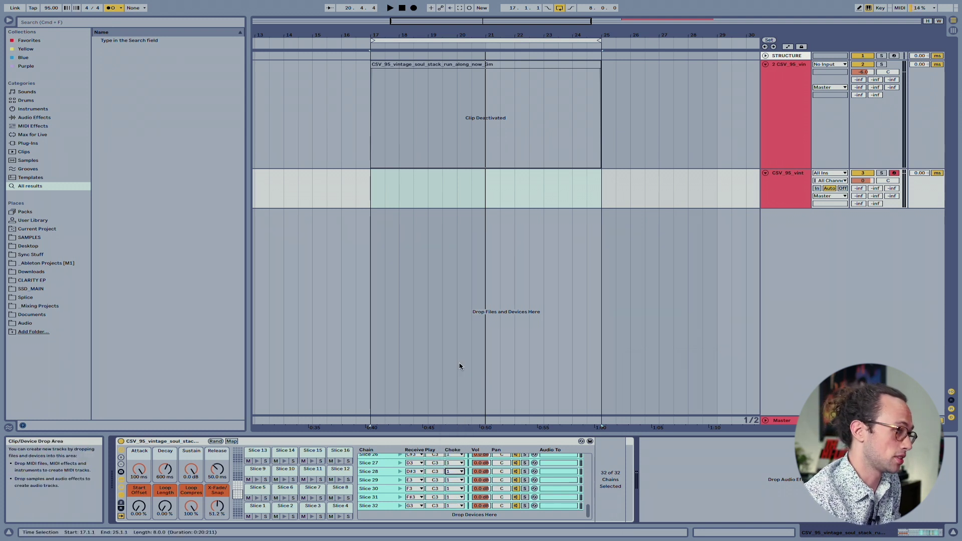
scroll(476, 474, up, 10)
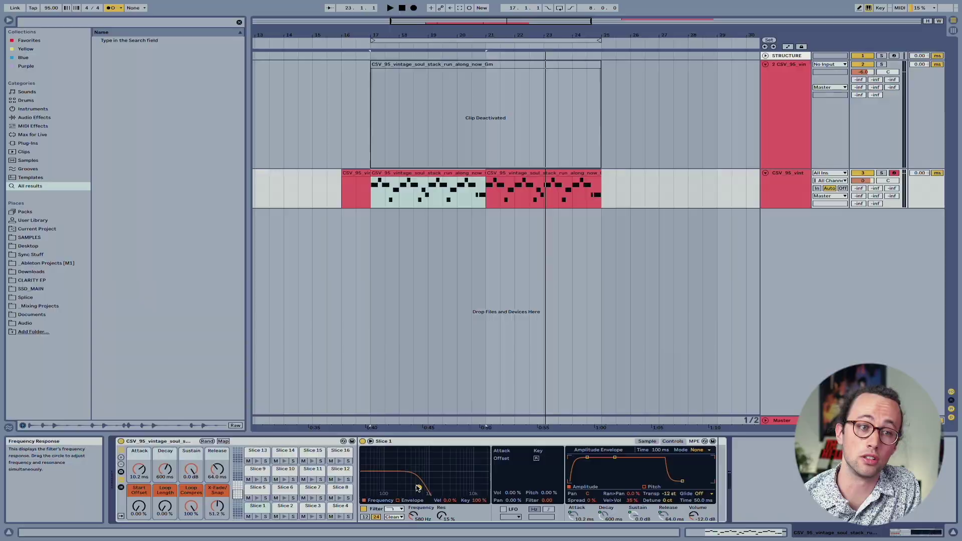
Lower Slice 1's filter cutoff to 109 Hz and shape its filter envelope with a 4.78 s attack and an amount of 72
drag(410, 482, 387, 487)
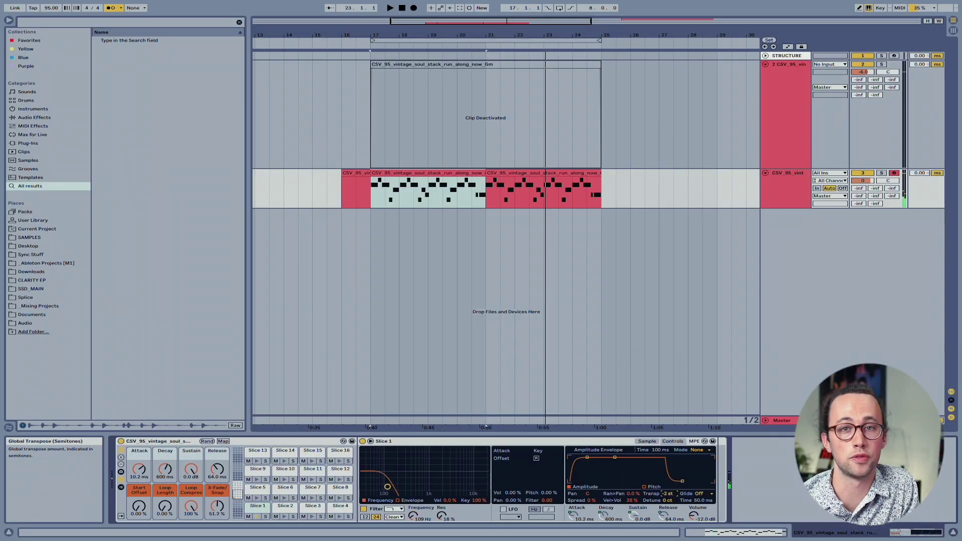
click(410, 500)
drag(400, 465, 401, 465)
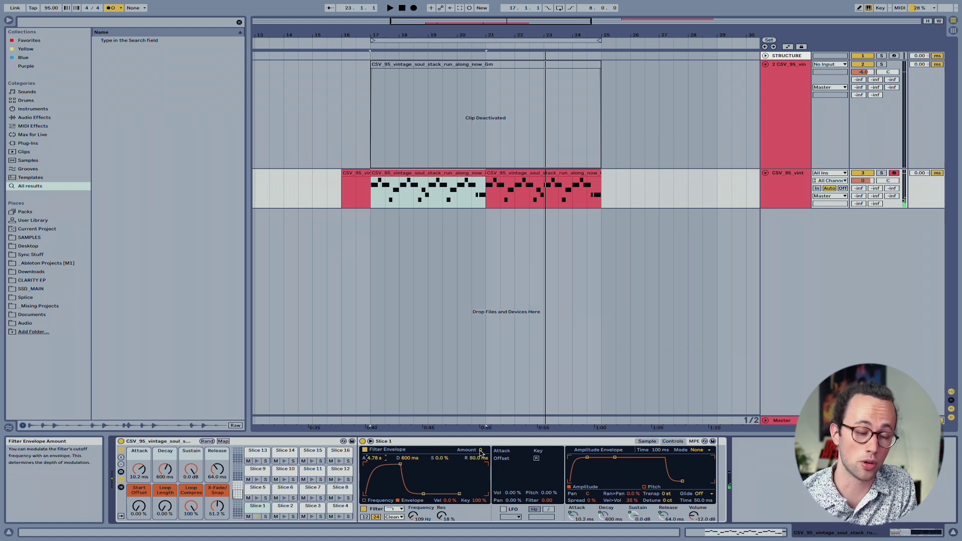
Search the browser for delay and add Grain Delay after the Chorus-Ensemble on the sliced track
text(delay)
key(Down)
key(Down)
key(Down)
key(Down)
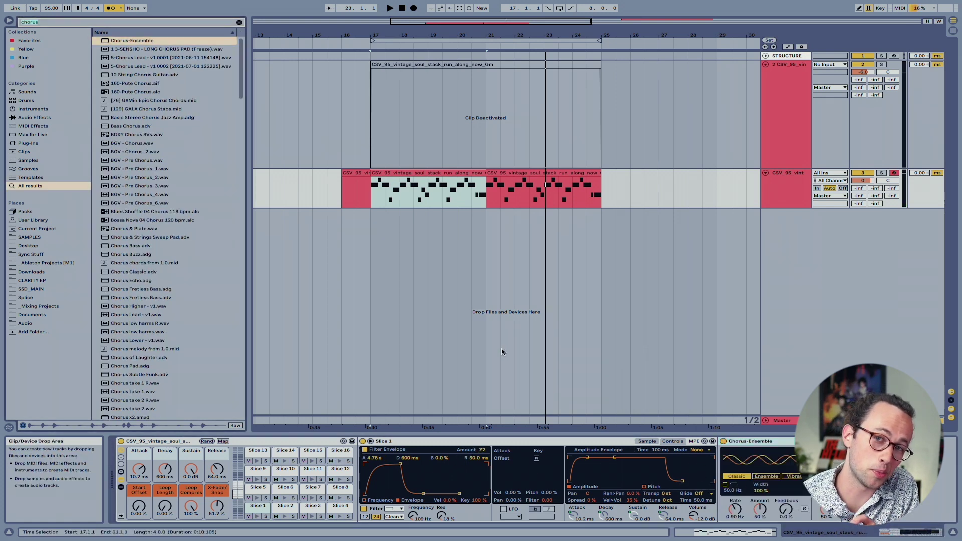
key(Return)
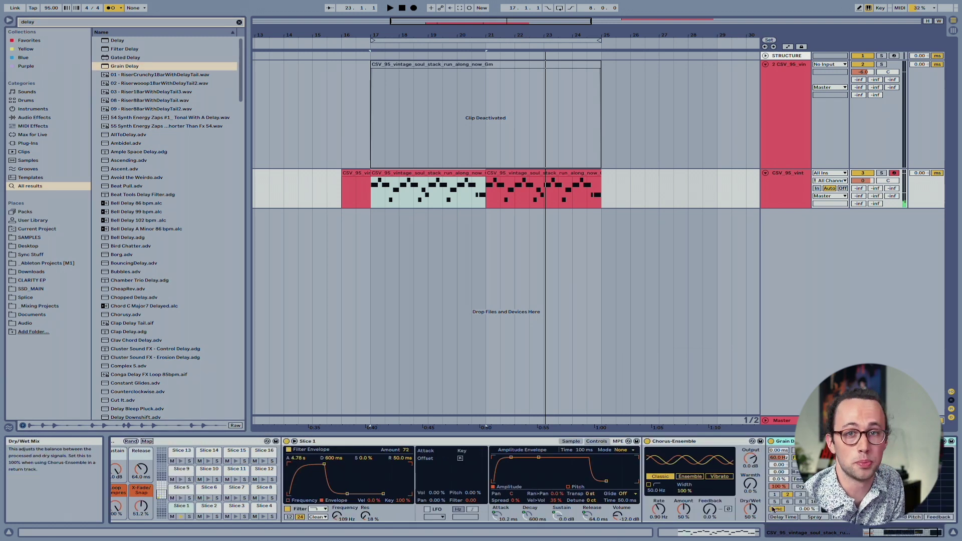
Search the browser for spectral devices and add Spectral Blur to the sliced track's effect chain
click(239, 22)
text(spectral)
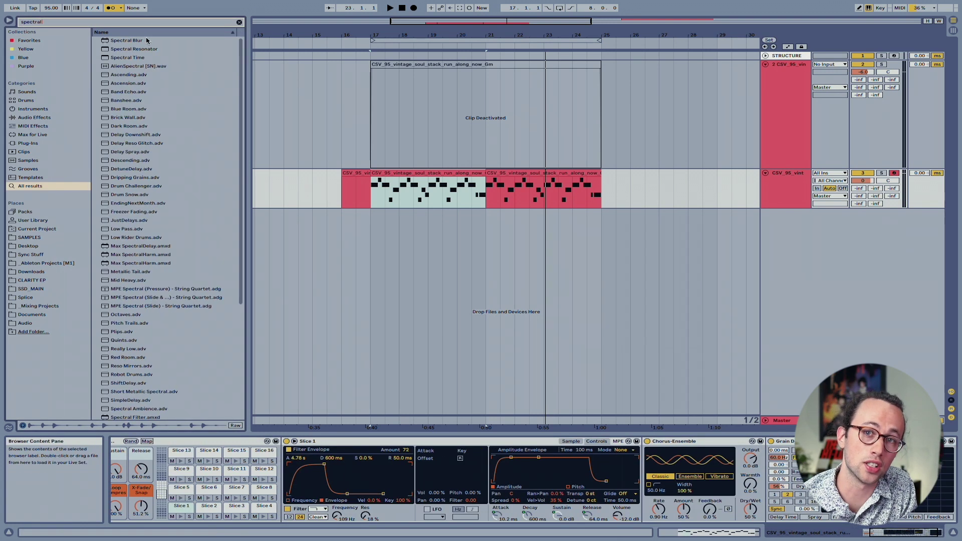
key(Down)
key(Return)
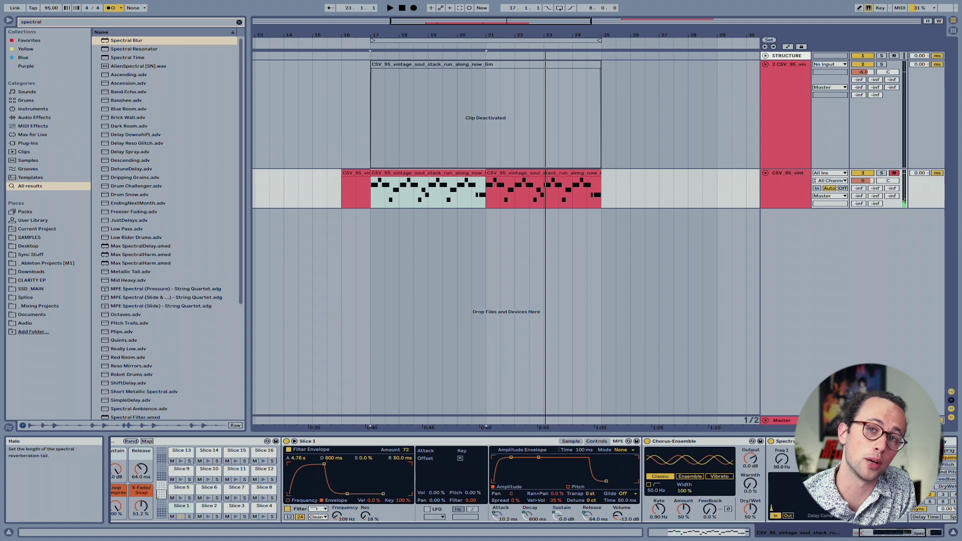
Return to the start of the device chain and search the browser for "ar"
scroll(889, 534, left, 5)
key(ctrl+f)
text(ar)
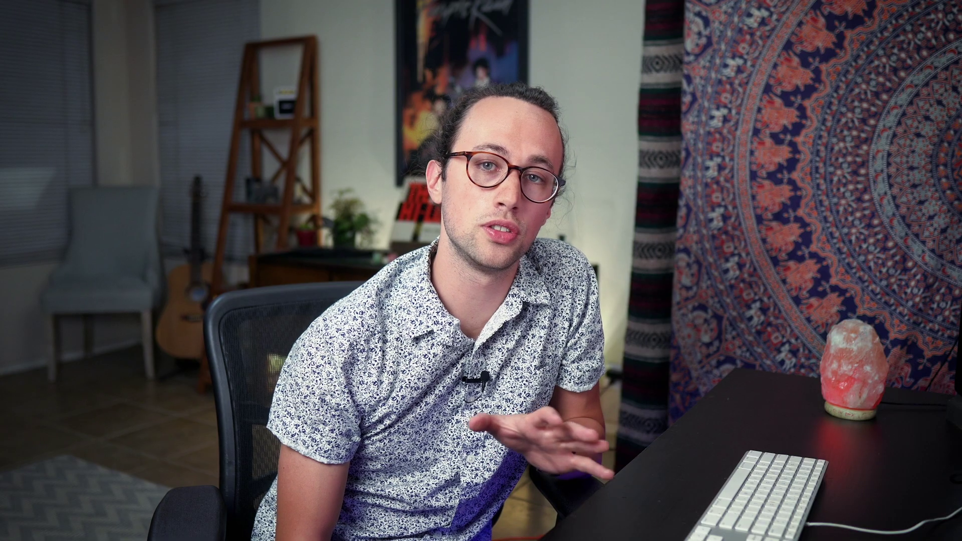